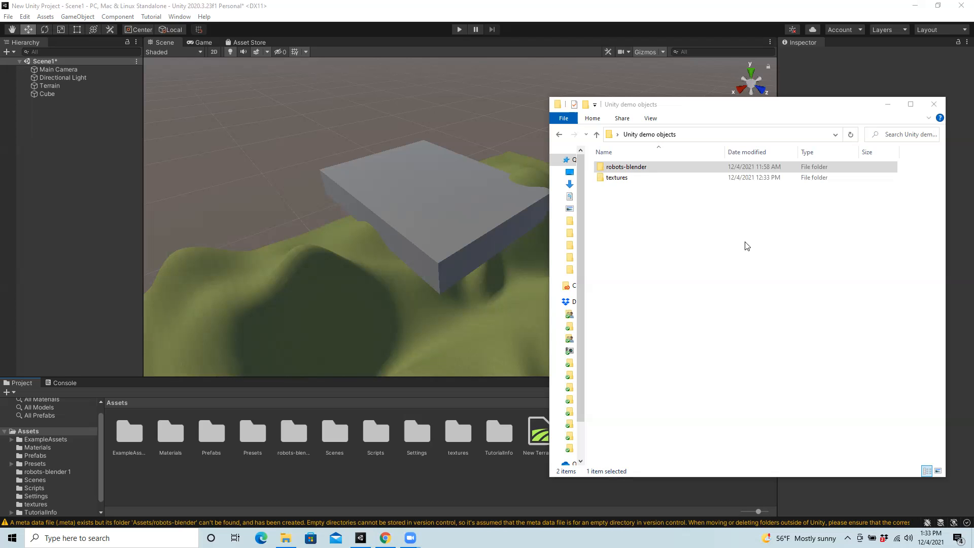
# Step: Look through the robots-blender folder inside Unity demo objects in File Explorer and return to Unity
pyautogui.doubleClick(620, 168)
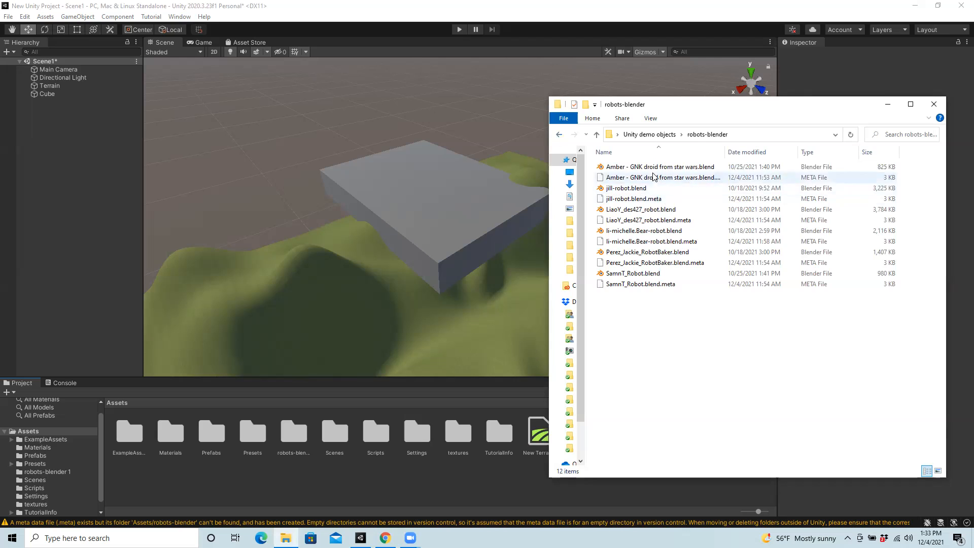
pyautogui.click(560, 135)
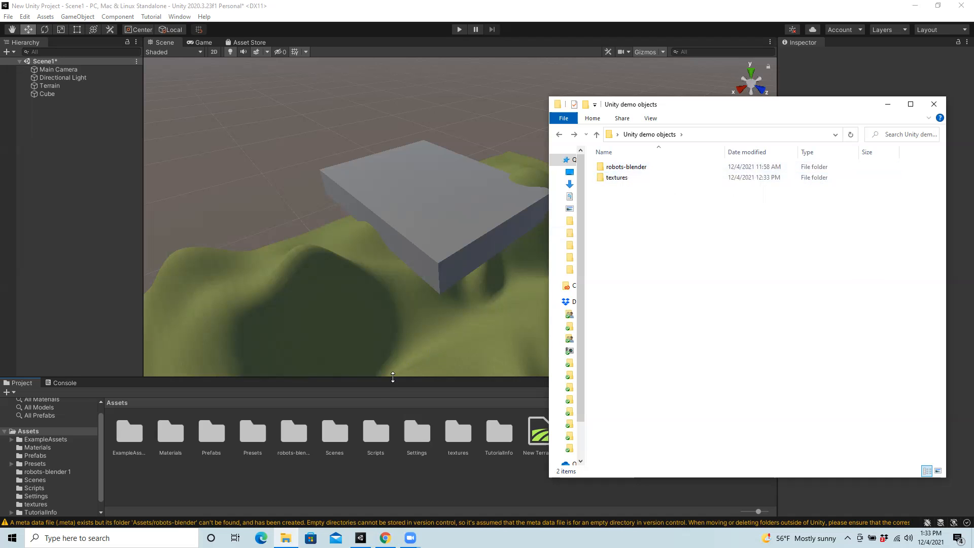
pyautogui.click(317, 472)
# Step: Open the project's robots-blender 1 asset folder and place the bear robot model on the gray platform
pyautogui.click(294, 433)
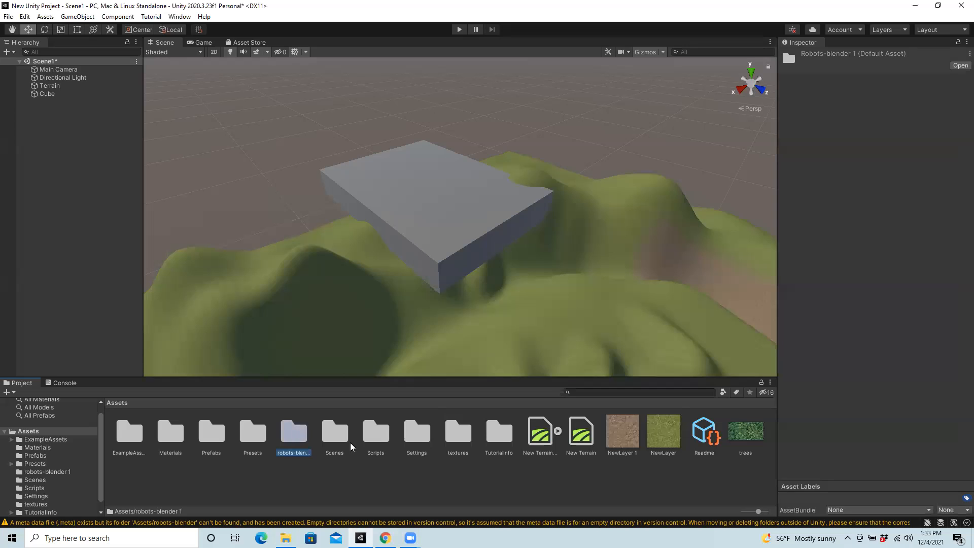
pyautogui.doubleClick(294, 434)
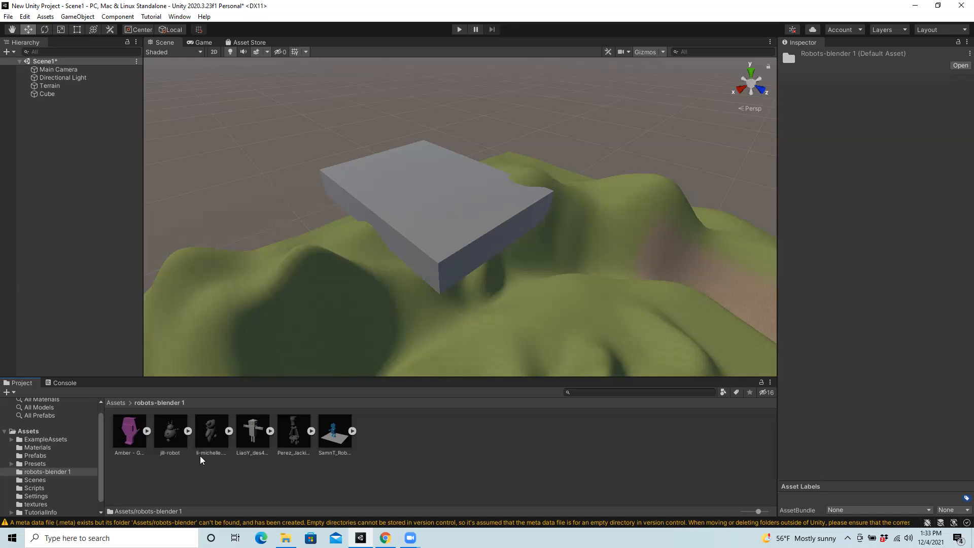
pyautogui.moveTo(211, 436); pyautogui.dragTo(442, 190)
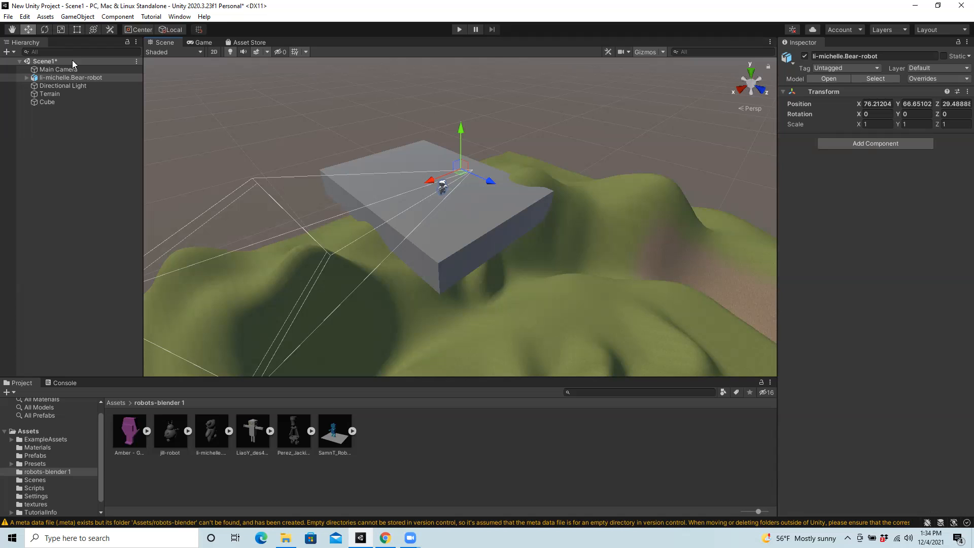
pyautogui.click(59, 31)
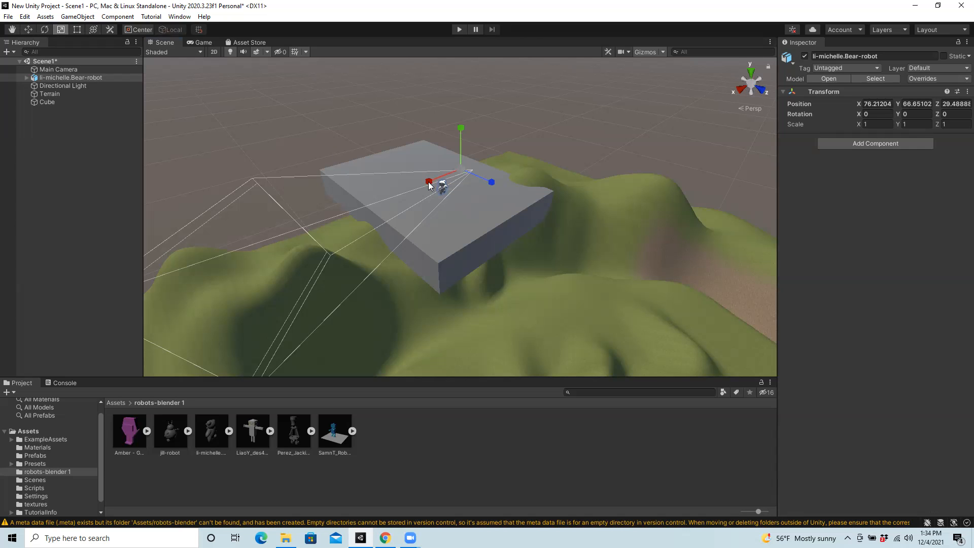
pyautogui.moveTo(429, 183); pyautogui.dragTo(357, 211)
pyautogui.hotkey('ctrl', 'z')
# Step: Set the bear robot's scale to 5 on the X, Y and Z axes
pyautogui.click(876, 122)
pyautogui.write('0')
pyautogui.moveTo(875, 124); pyautogui.dragTo(862, 124)
pyautogui.write('5')
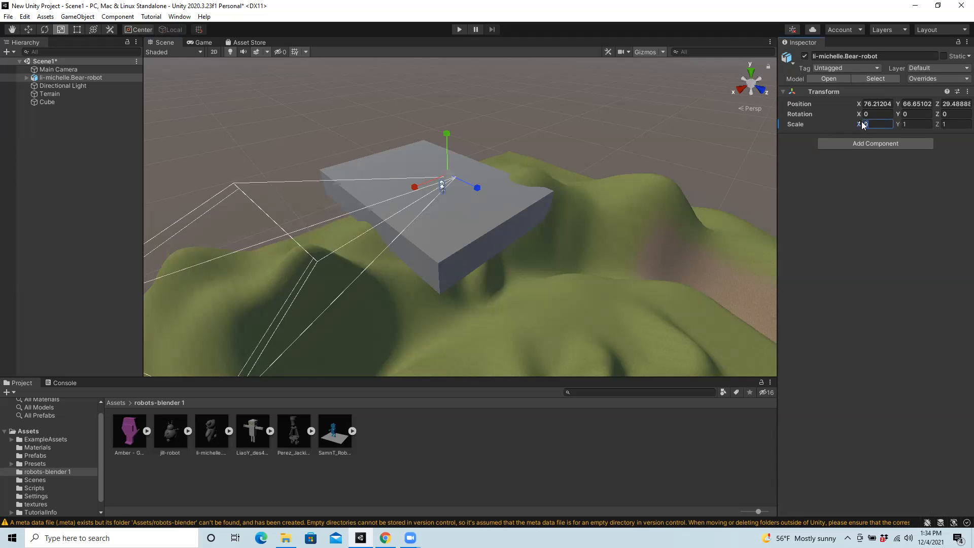
pyautogui.press('Tab')
pyautogui.write('5')
pyautogui.press('Tab')
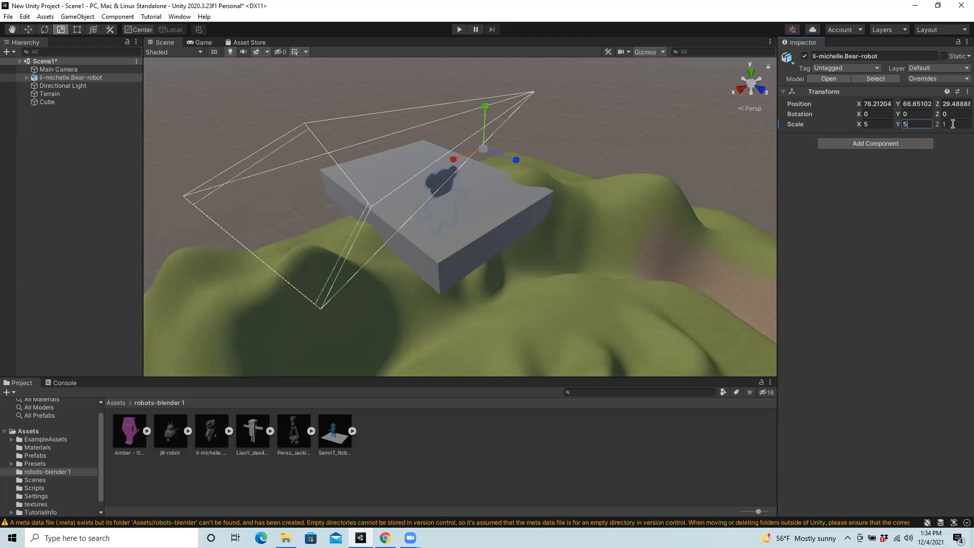
pyautogui.write('5')
pyautogui.click(916, 124)
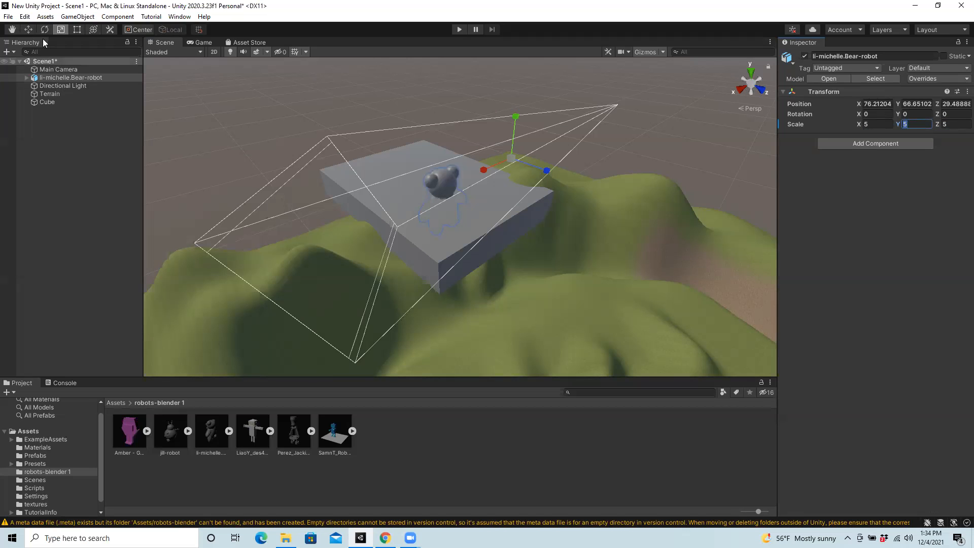
# Step: Raise the bear robot vertically to a Y position of about 82.4 so it stands above the platform
pyautogui.click(28, 30)
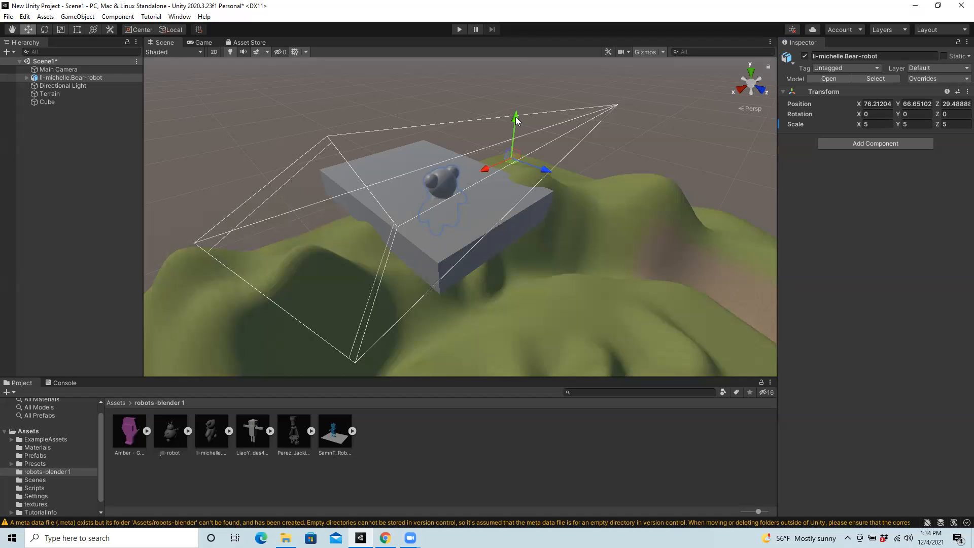
pyautogui.moveTo(516, 121); pyautogui.dragTo(517, 61)
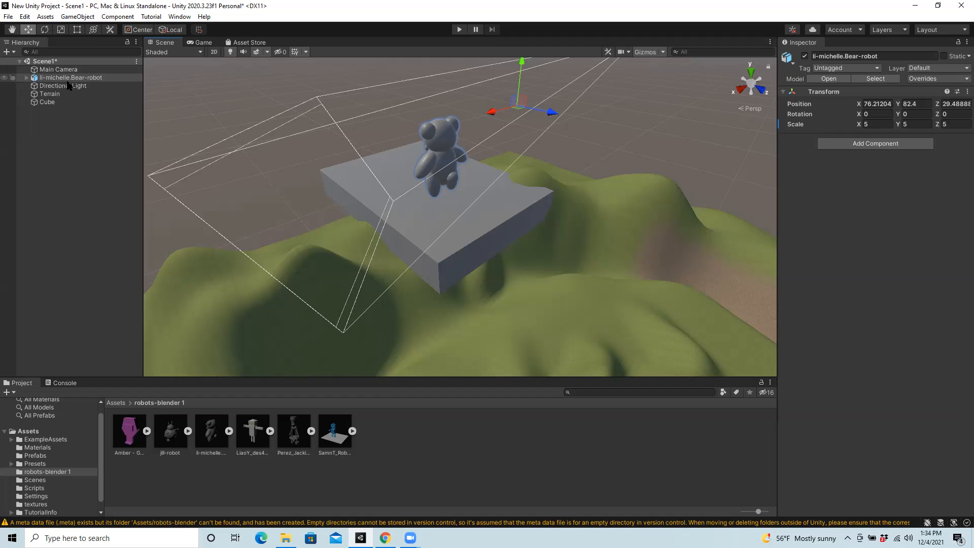
# Step: Examine the bear robot's child objects and view the model from several angles above the terrain
pyautogui.click(25, 76)
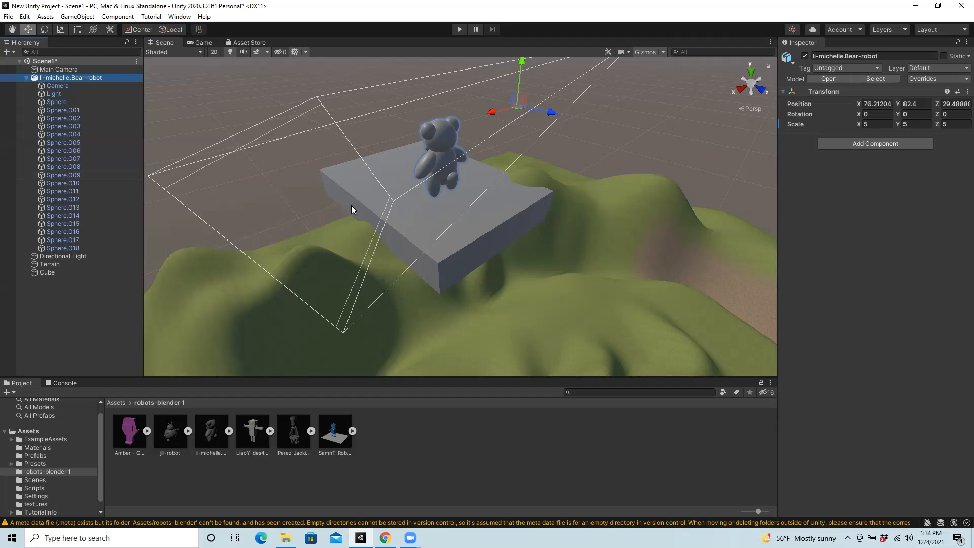
pyautogui.moveTo(351, 205); pyautogui.dragTo(499, 210, button='middle')
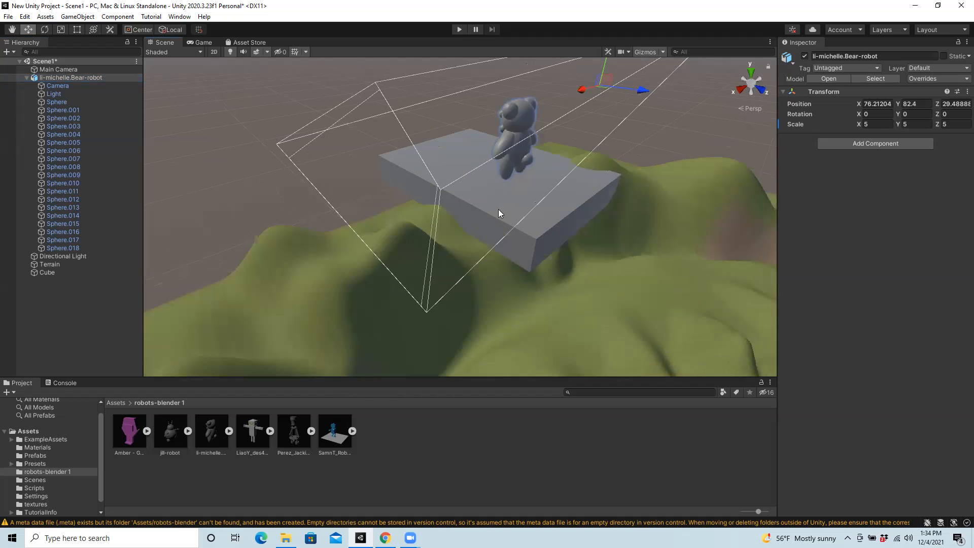
pyautogui.moveTo(498, 210); pyautogui.dragTo(317, 165, button='right')
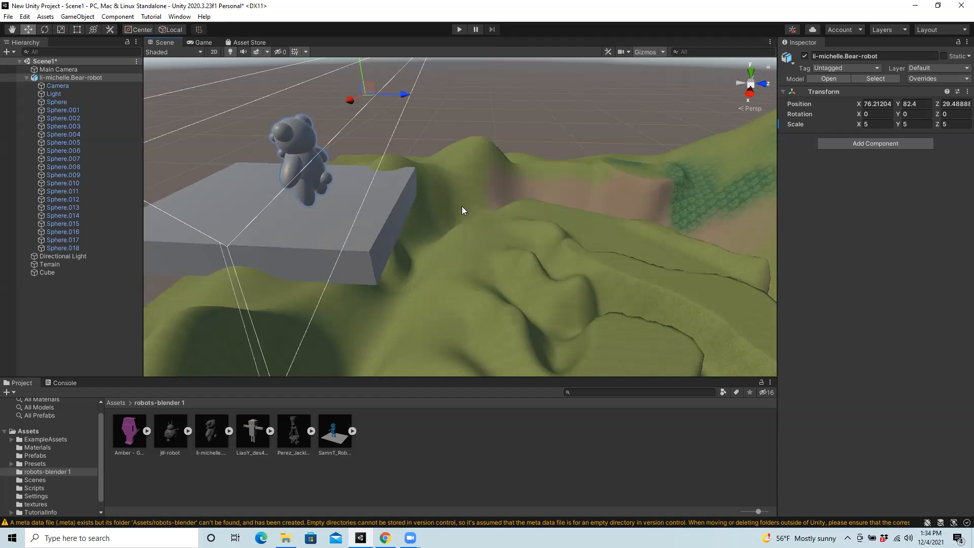
pyautogui.moveTo(388, 266); pyautogui.dragTo(380, 148, button='right')
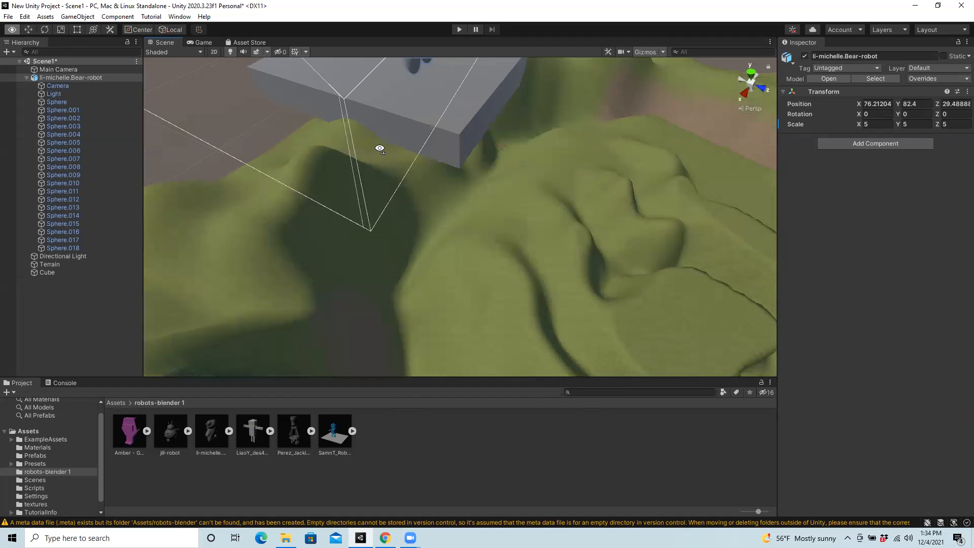
pyautogui.press('f')
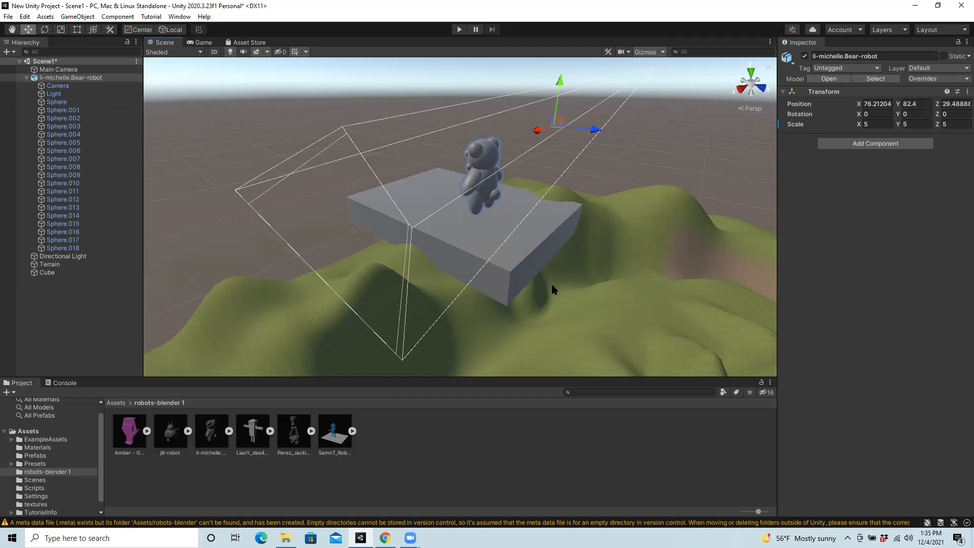
pyautogui.scroll(-5, 551, 299)
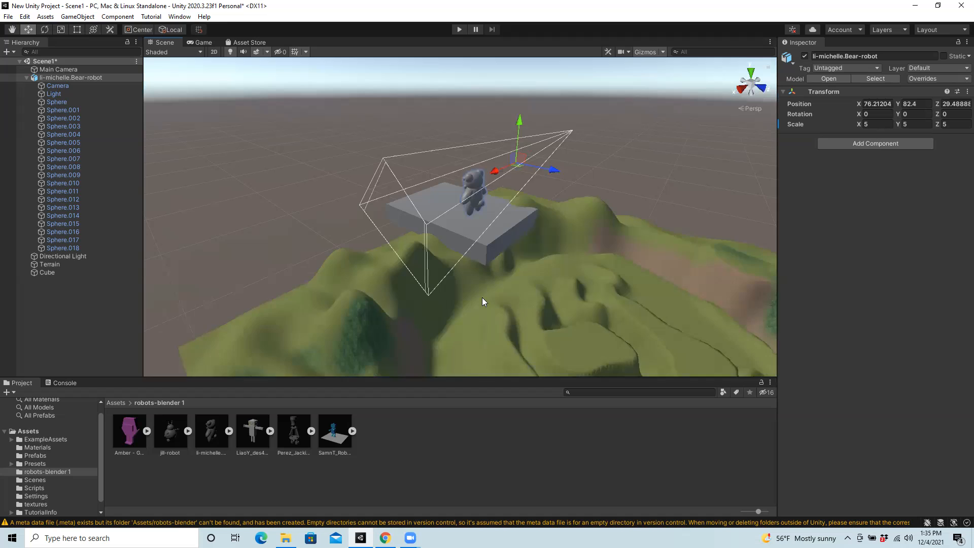
pyautogui.moveTo(481, 297); pyautogui.dragTo(482, 295, button='middle')
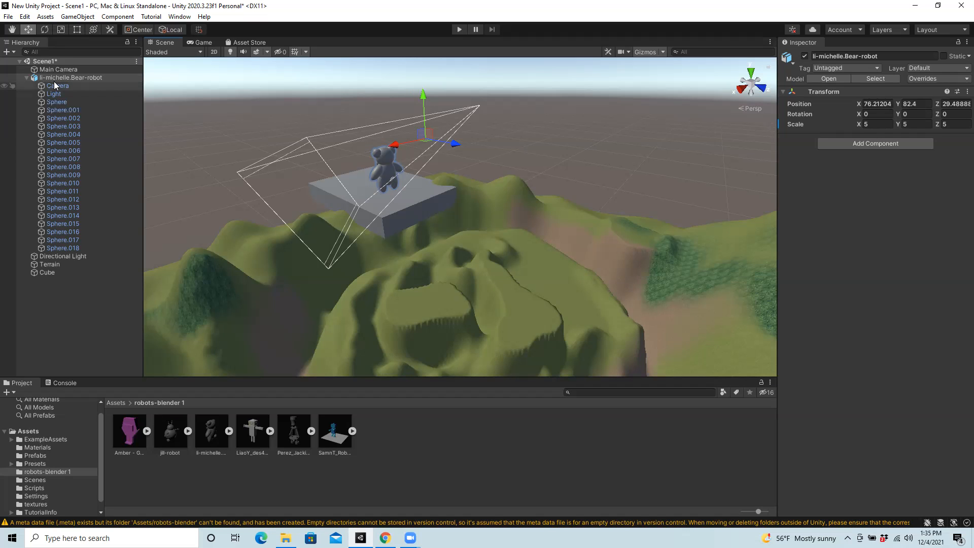
pyautogui.click(27, 77)
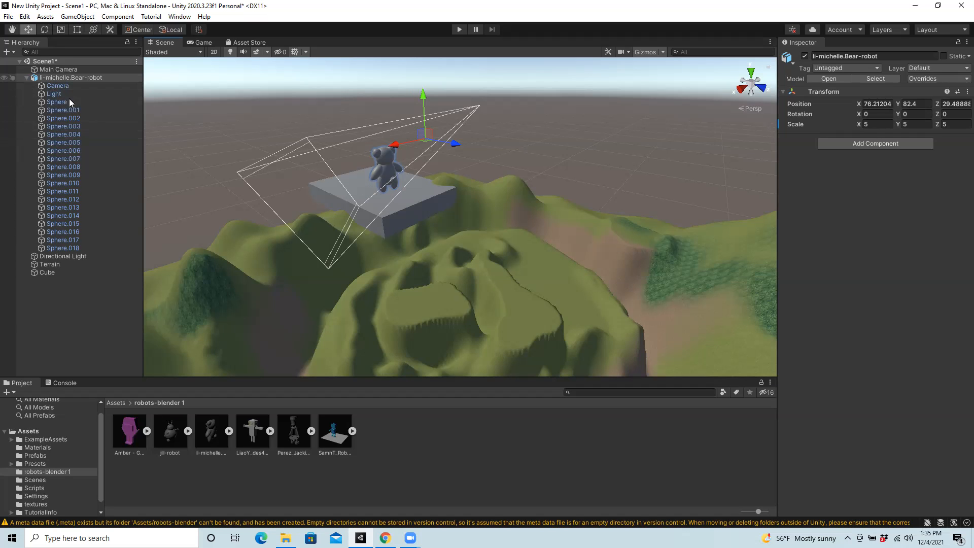
pyautogui.click(507, 467)
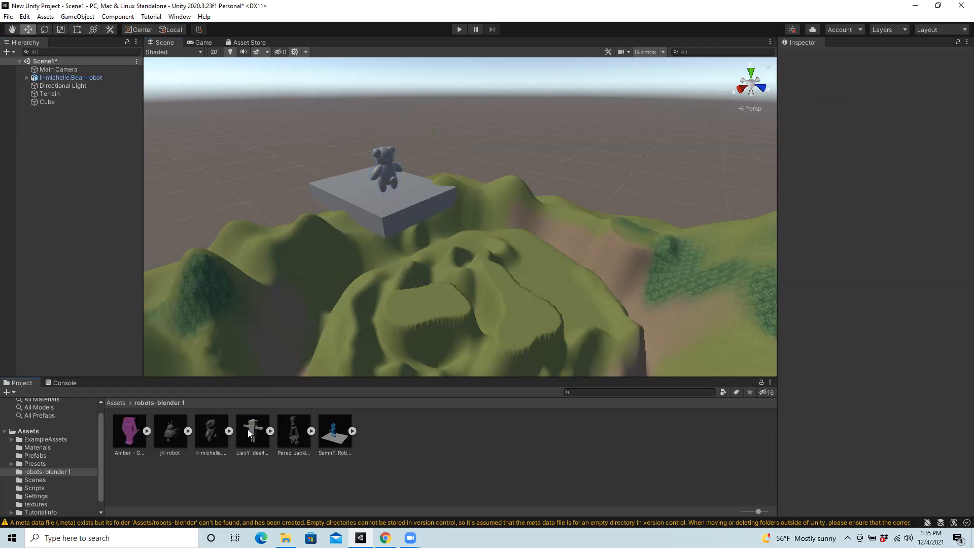
pyautogui.moveTo(169, 435); pyautogui.dragTo(499, 469)
pyautogui.scroll(5, 409, 208)
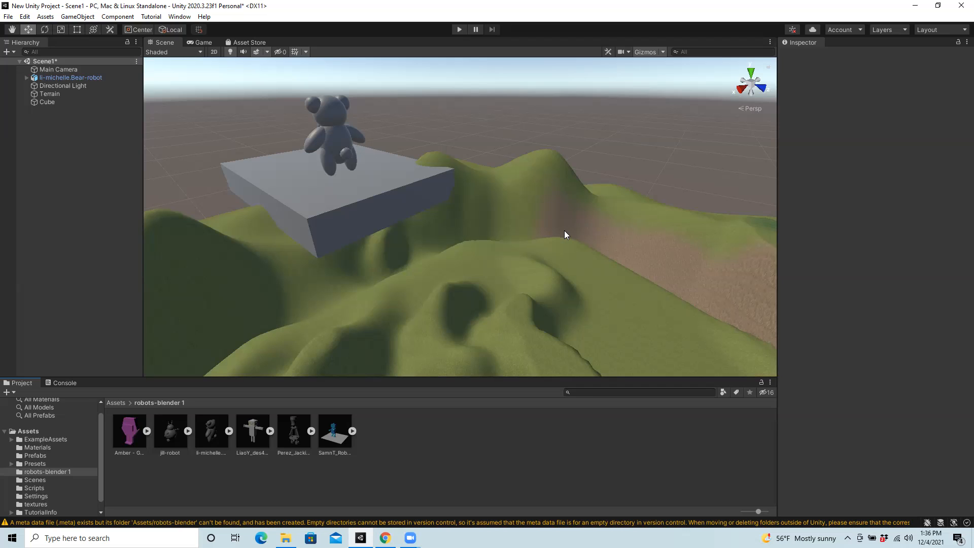
# Step: Select Sphere.002 among the bear robot's child objects to identify its body part, and clear the selection
pyautogui.click(26, 78)
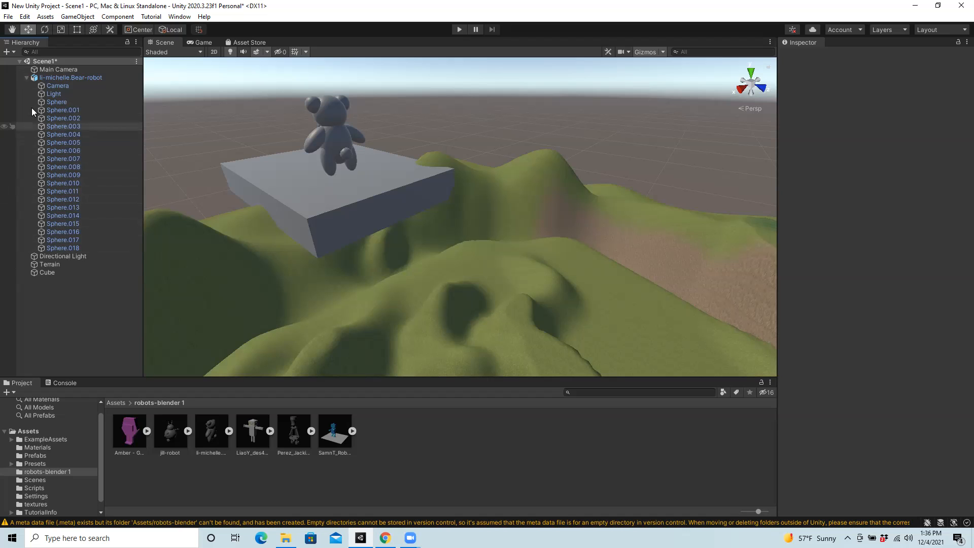
pyautogui.click(65, 118)
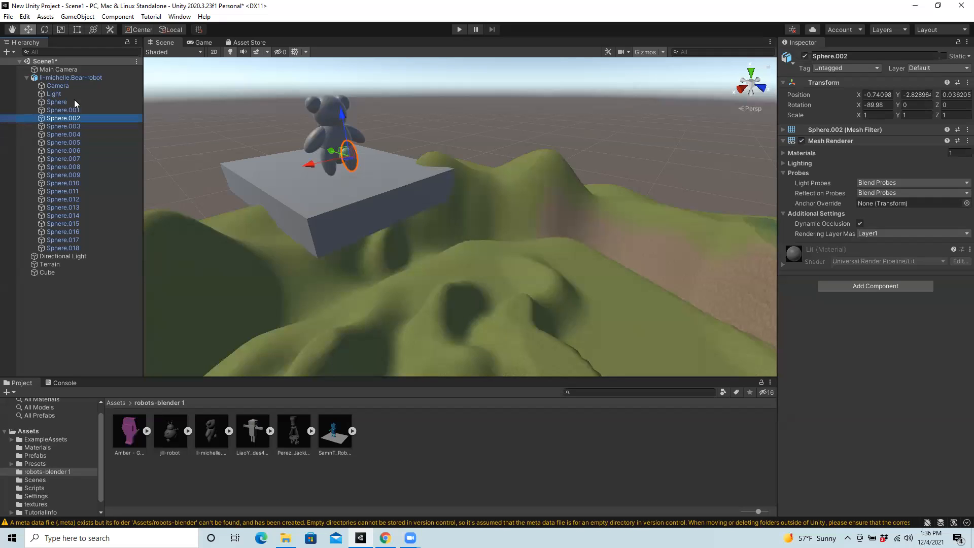
pyautogui.click(27, 78)
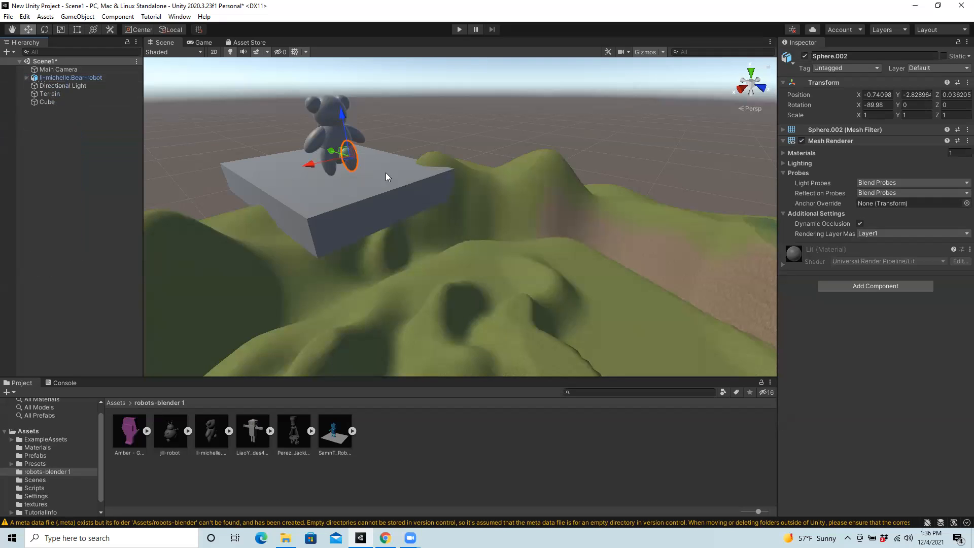
pyautogui.click(414, 167)
pyautogui.click(602, 143)
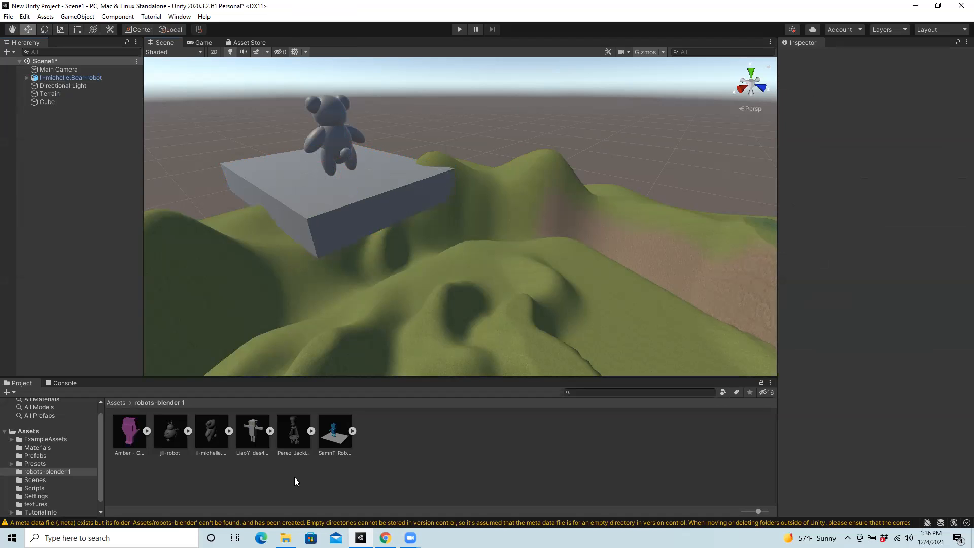
# Step: Temporarily place the second robot model from the folder on the platform, examine its child objects, and delete it
pyautogui.moveTo(166, 433); pyautogui.dragTo(399, 165)
pyautogui.click(27, 76)
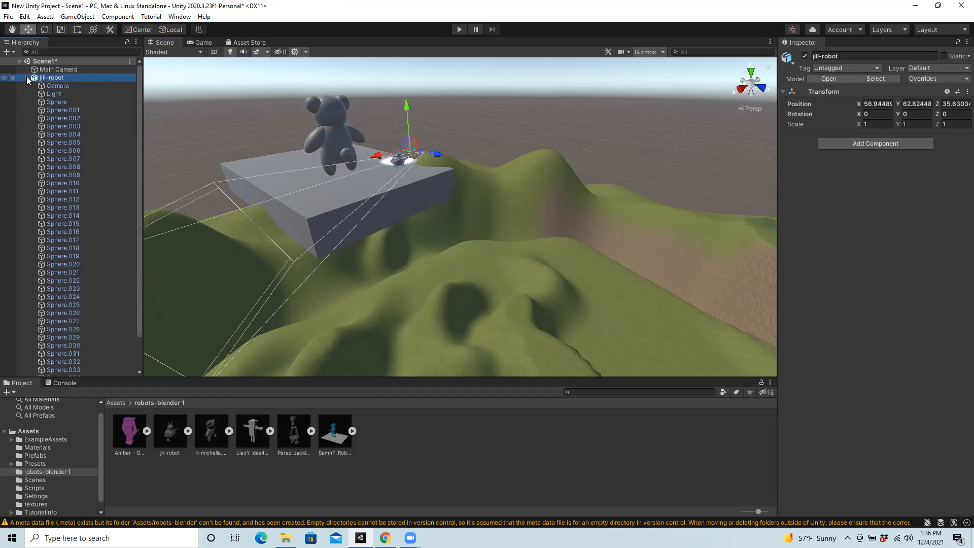
pyautogui.scroll(-2, 56, 143)
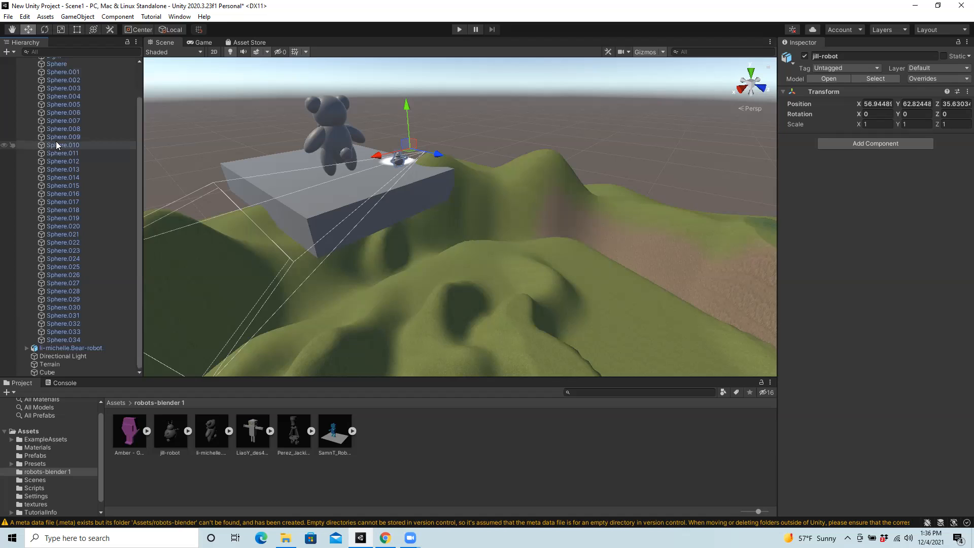
pyautogui.scroll(2, 55, 145)
pyautogui.click(27, 77)
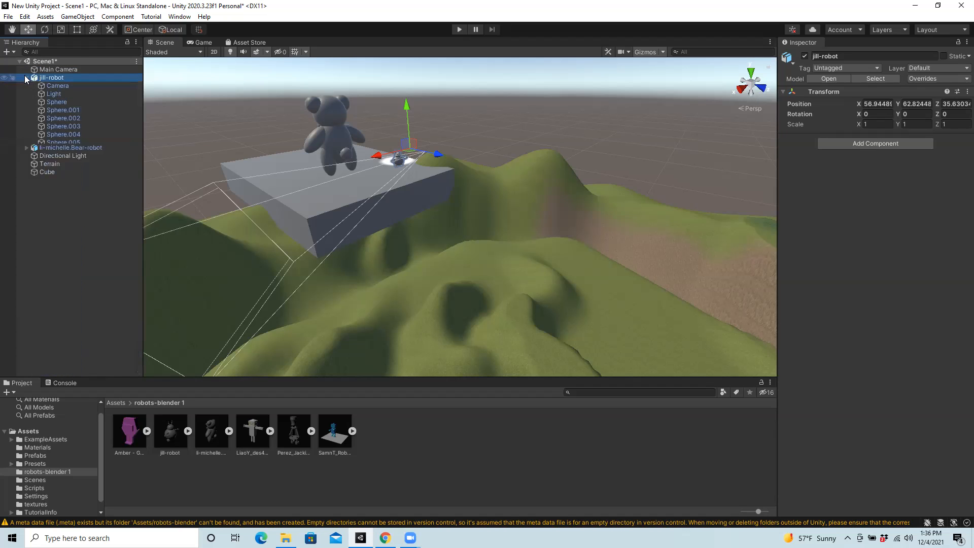
pyautogui.press('Delete')
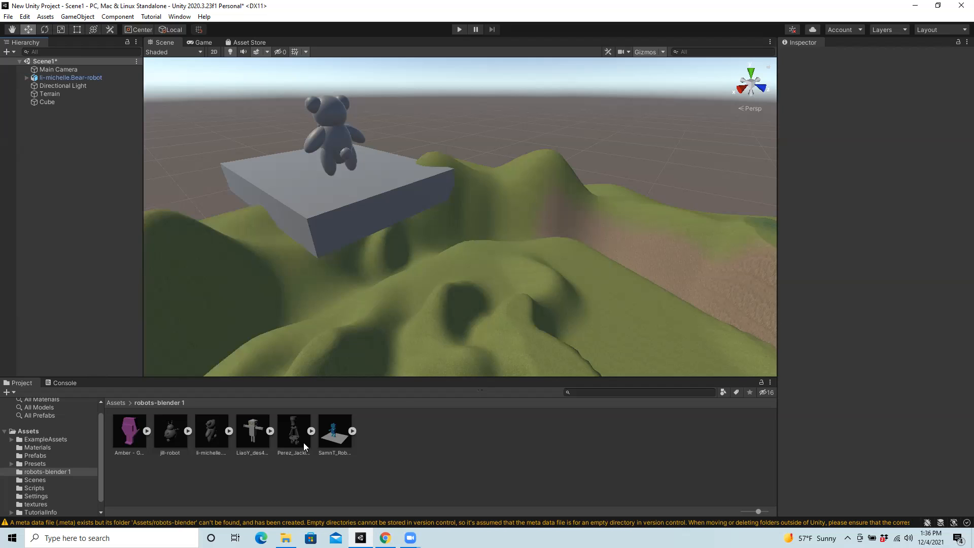
# Step: Temporarily place the RobotBaker model on the platform, examine its child objects, and delete it
pyautogui.moveTo(293, 432); pyautogui.dragTo(451, 188)
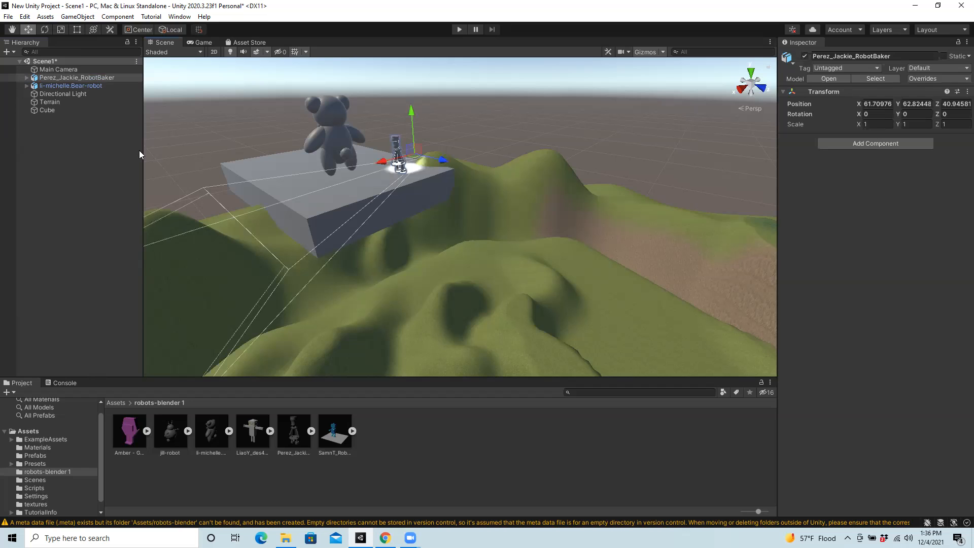
pyautogui.click(26, 77)
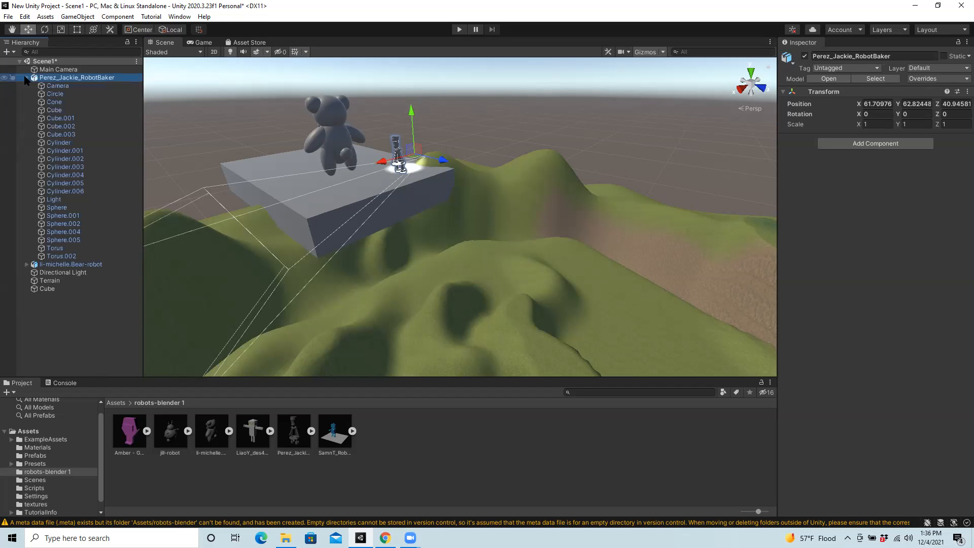
pyautogui.press('Delete')
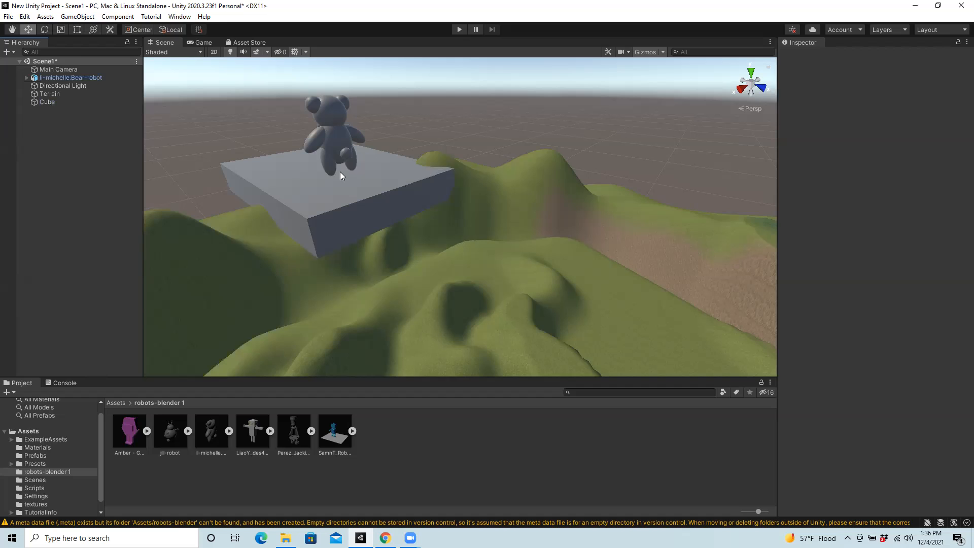
# Step: Place the blue robot model beside the platform at about X 78, Y 59, Z 70 and select its eye 1 part
pyautogui.moveTo(329, 450); pyautogui.dragTo(344, 389)
pyautogui.moveTo(373, 182); pyautogui.dragTo(455, 237)
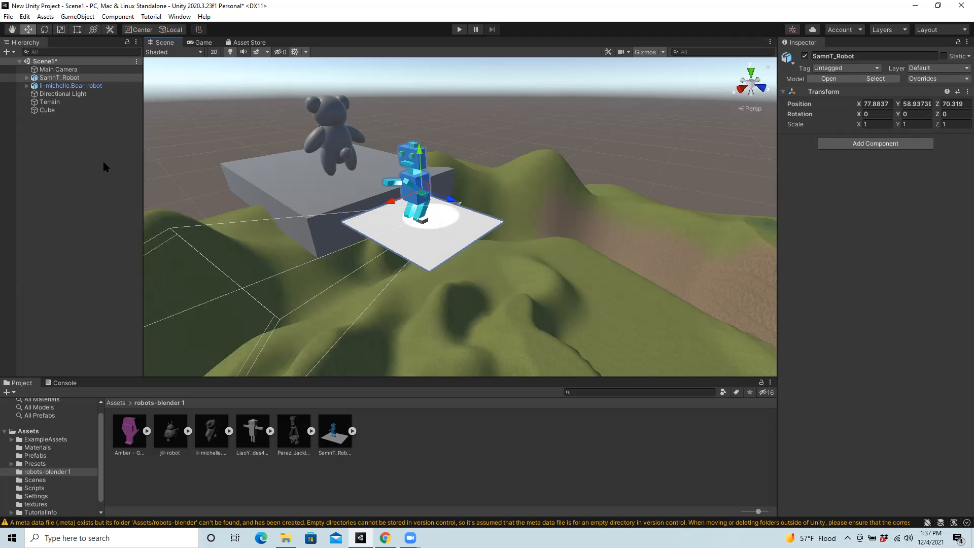
pyautogui.click(27, 78)
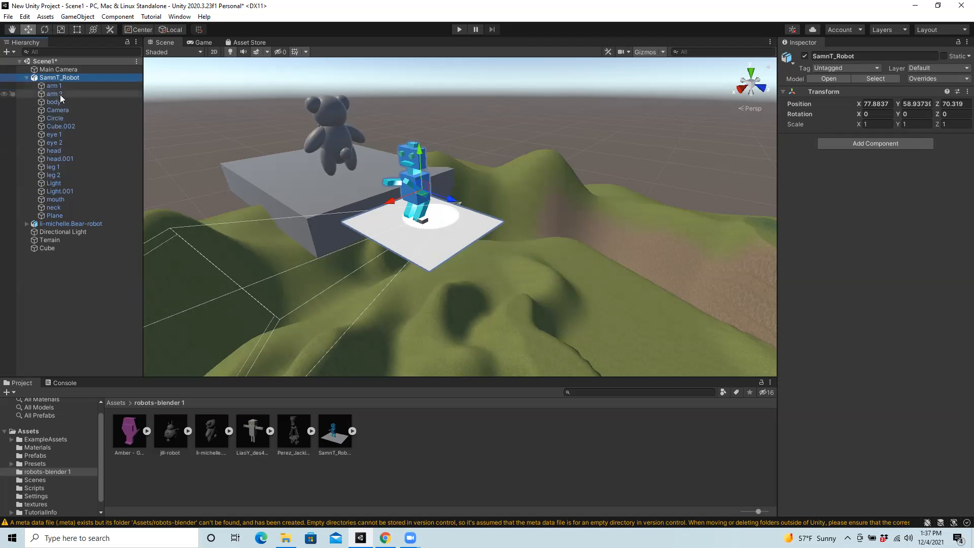
pyautogui.click(66, 135)
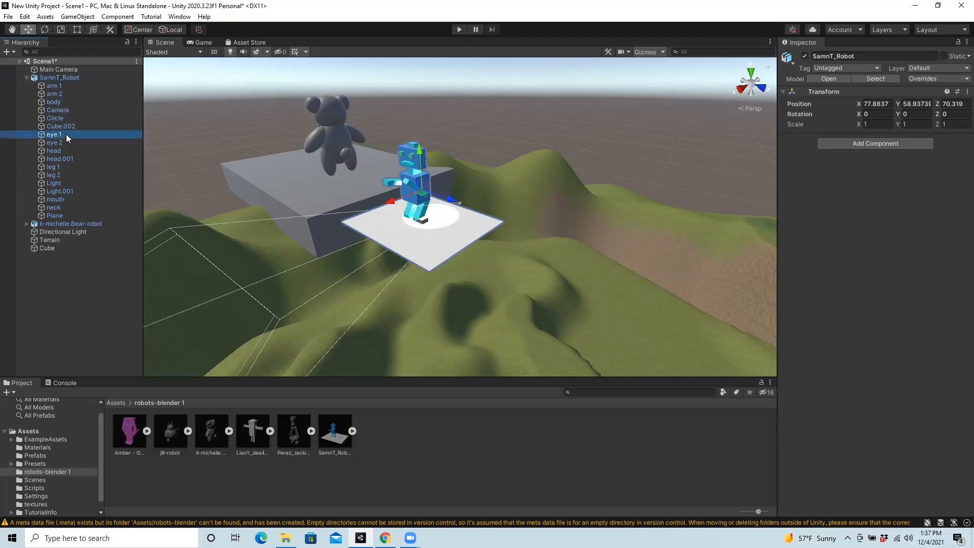
# Step: Select the blue robot's eye 2 part, collapse the robot's child objects, and try to delete the selection
pyautogui.click(68, 143)
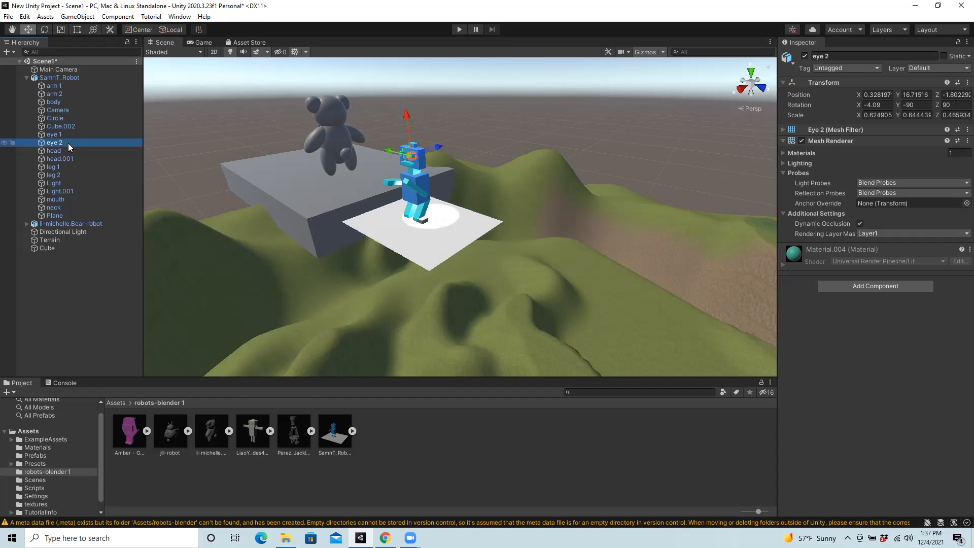
pyautogui.click(27, 77)
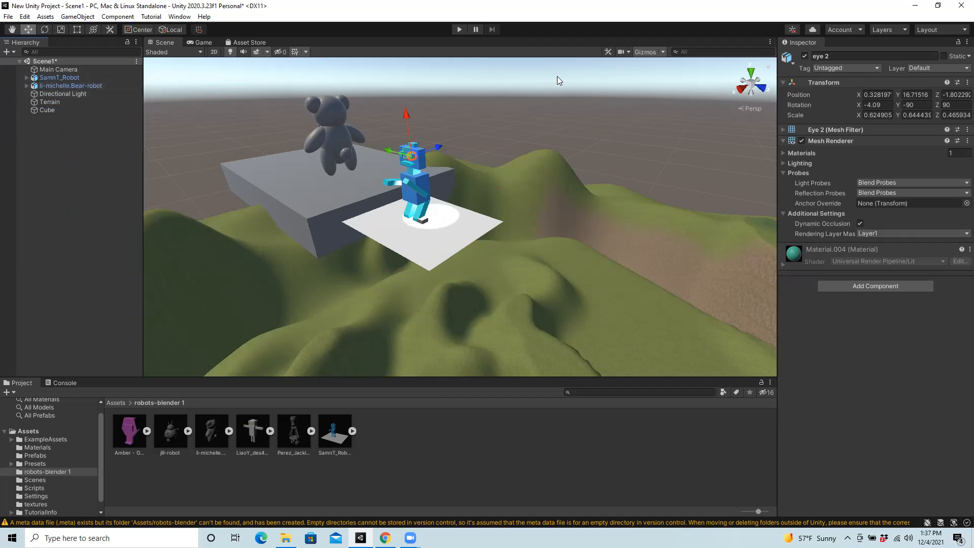
pyautogui.press('Delete')
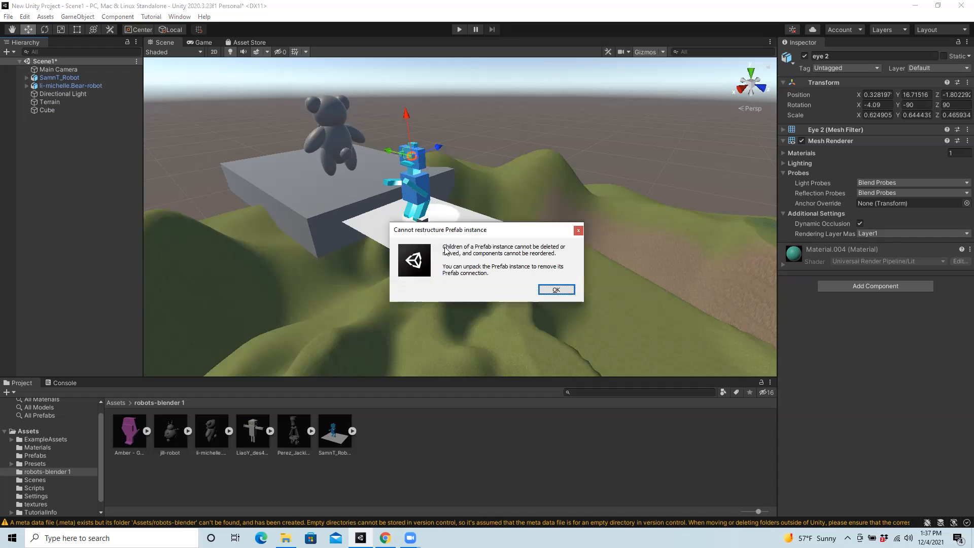
pyautogui.click(556, 290)
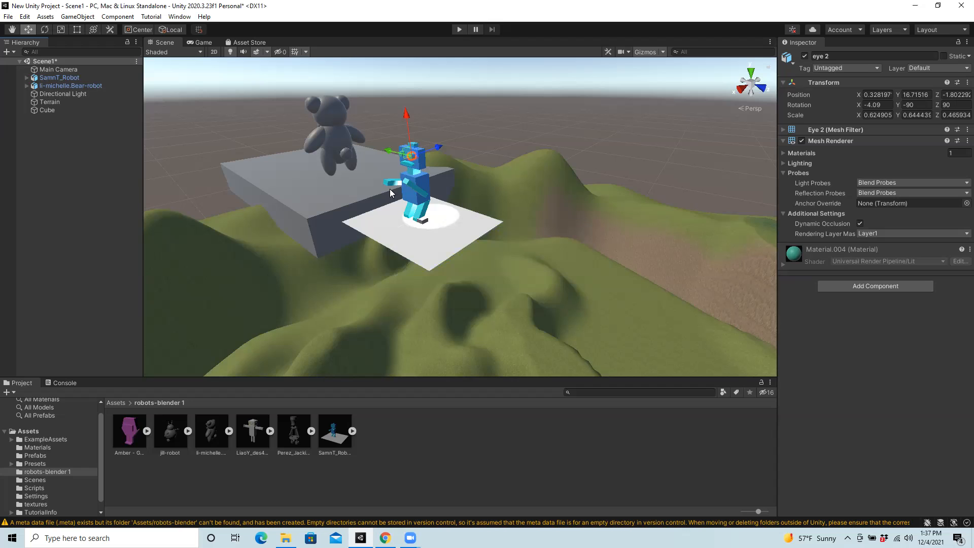
# Step: Delete the whole blue robot model from the scene, keeping the bear robot
pyautogui.click(435, 224)
pyautogui.click(68, 76)
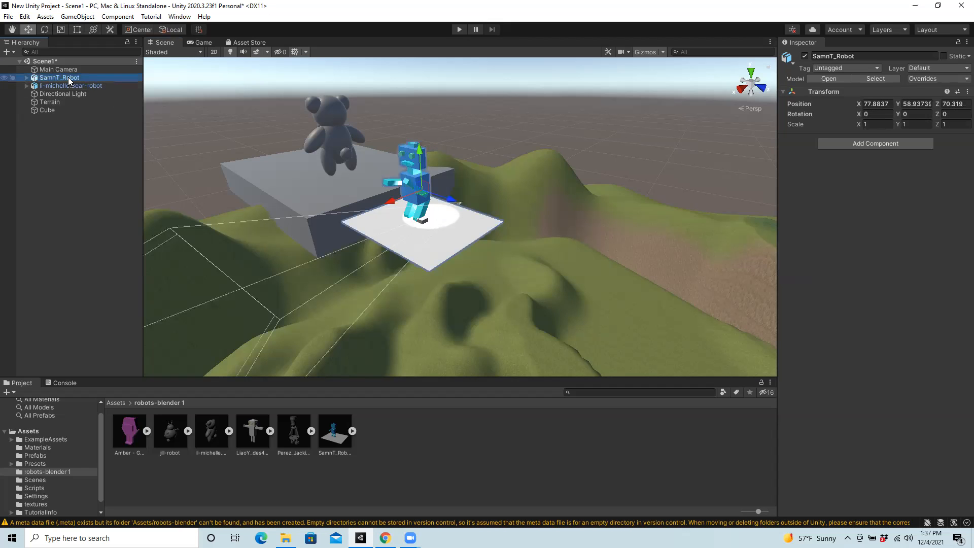
pyautogui.press('Delete')
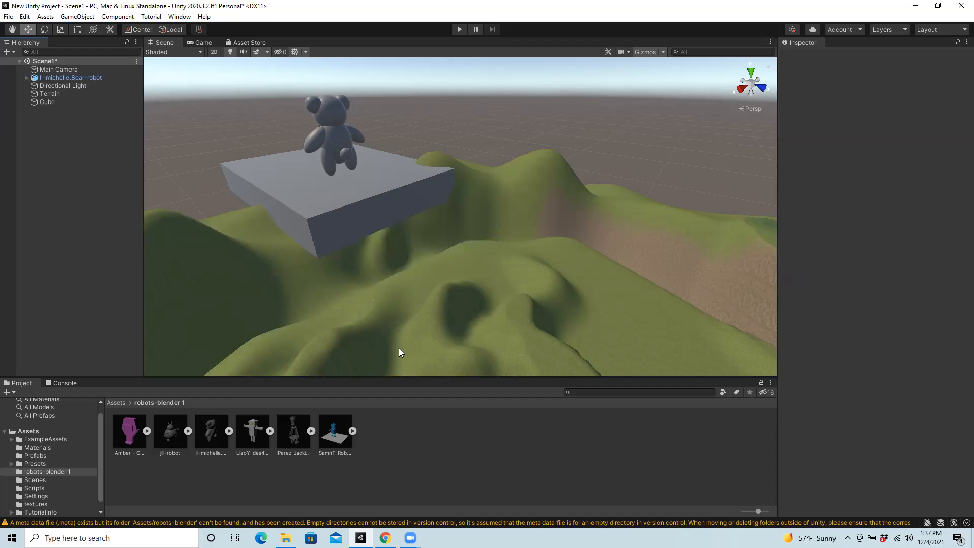
# Step: View the project's main Assets folder, look inside the robots-blender 1 folder, and return to Assets
pyautogui.click(116, 402)
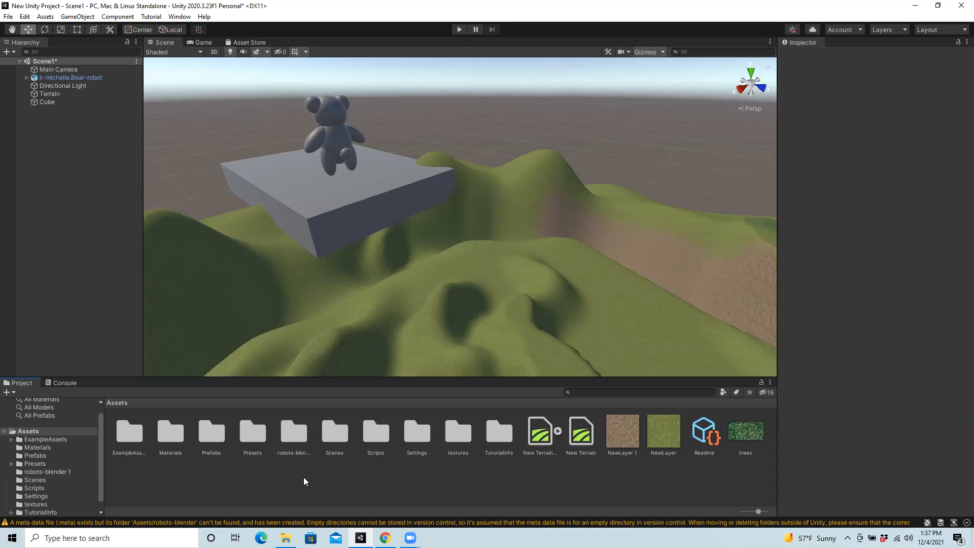
pyautogui.doubleClick(287, 434)
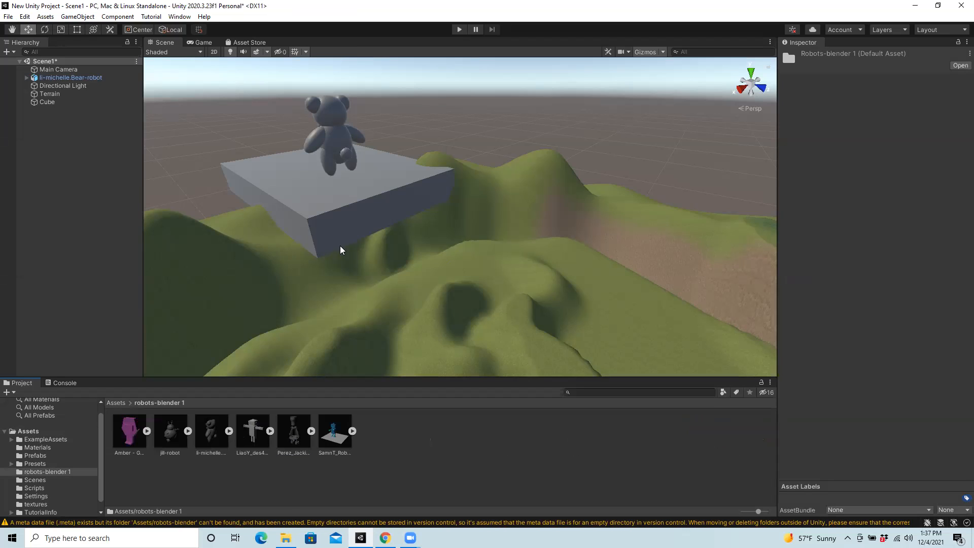
pyautogui.click(116, 403)
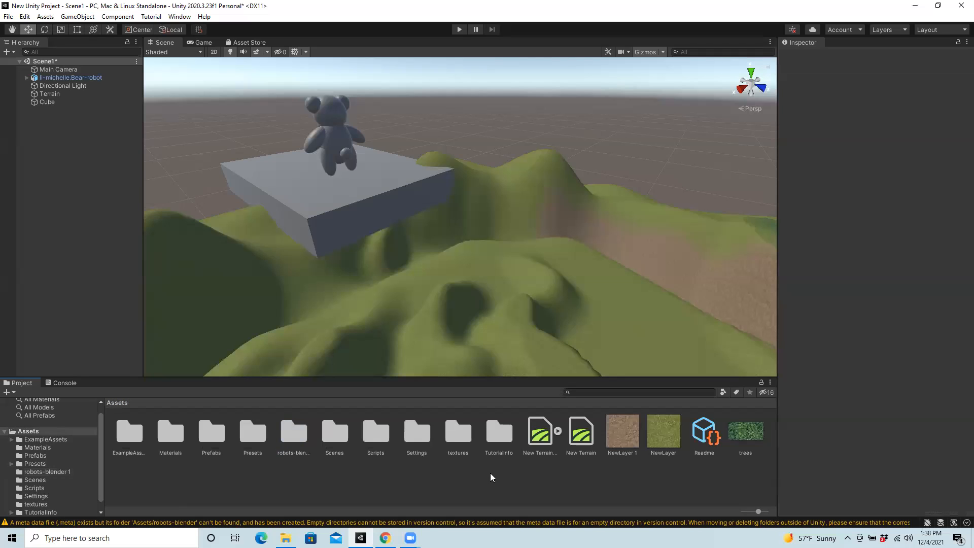